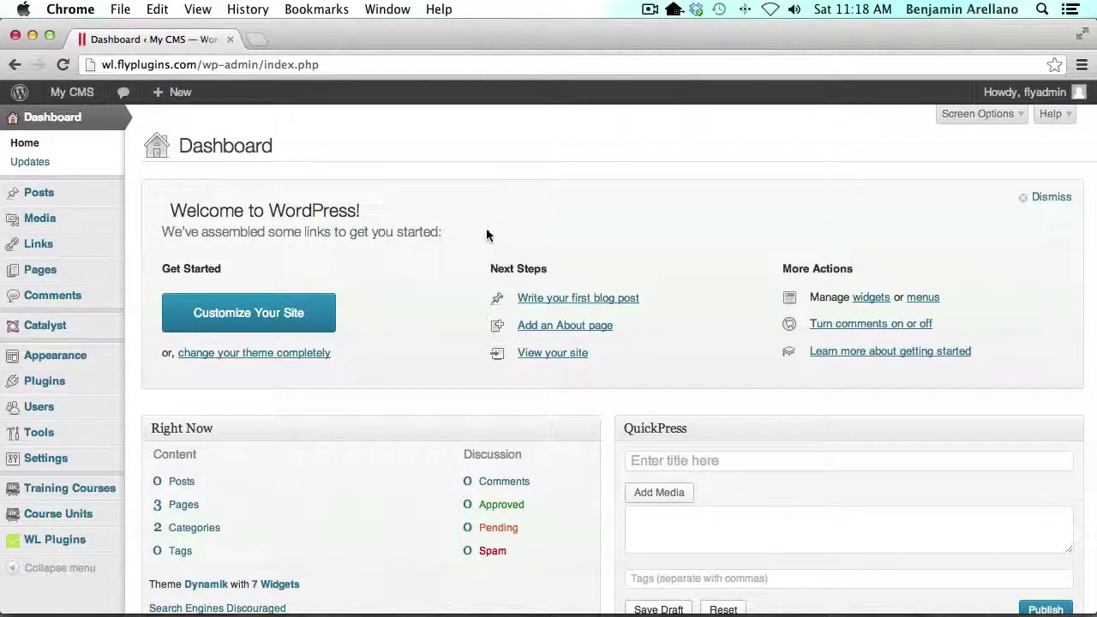
- Publish a new course unit 'End of Module 2 Survey' with the body text 'Content area here'
mouse_move(73, 515)
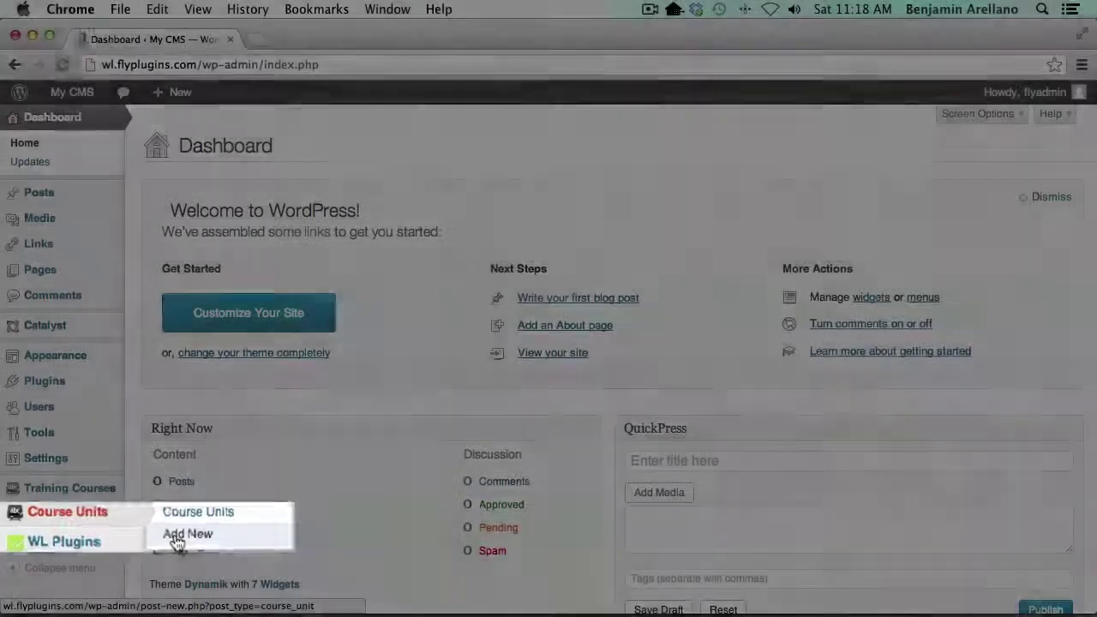
click(155, 535)
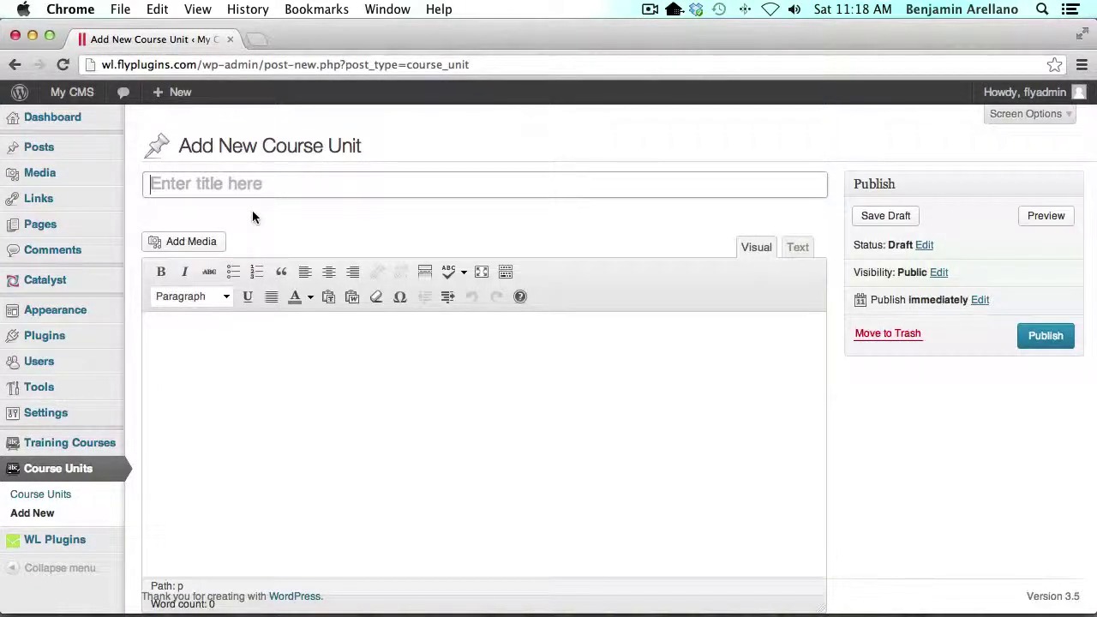
text(End of Module 2 Survey)
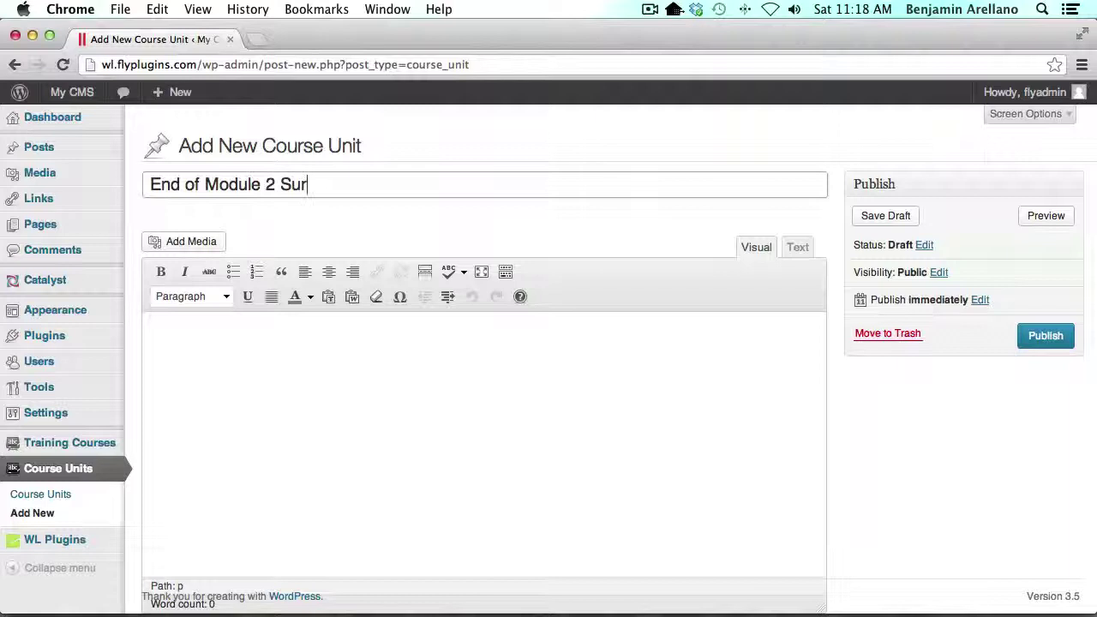
click(257, 360)
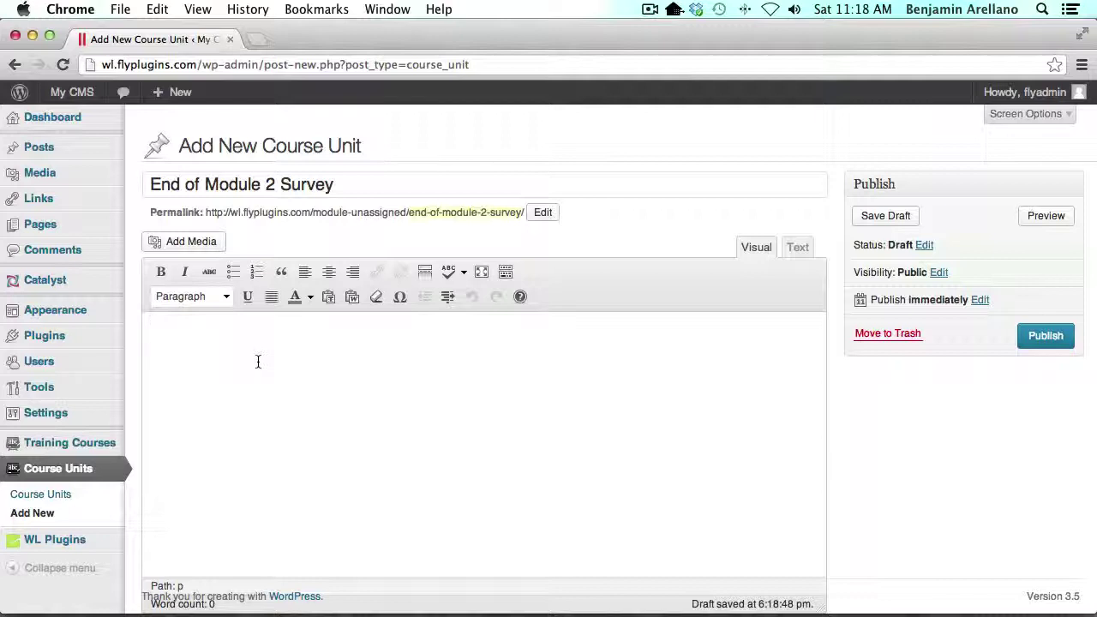
text(Content area here)
click(1055, 336)
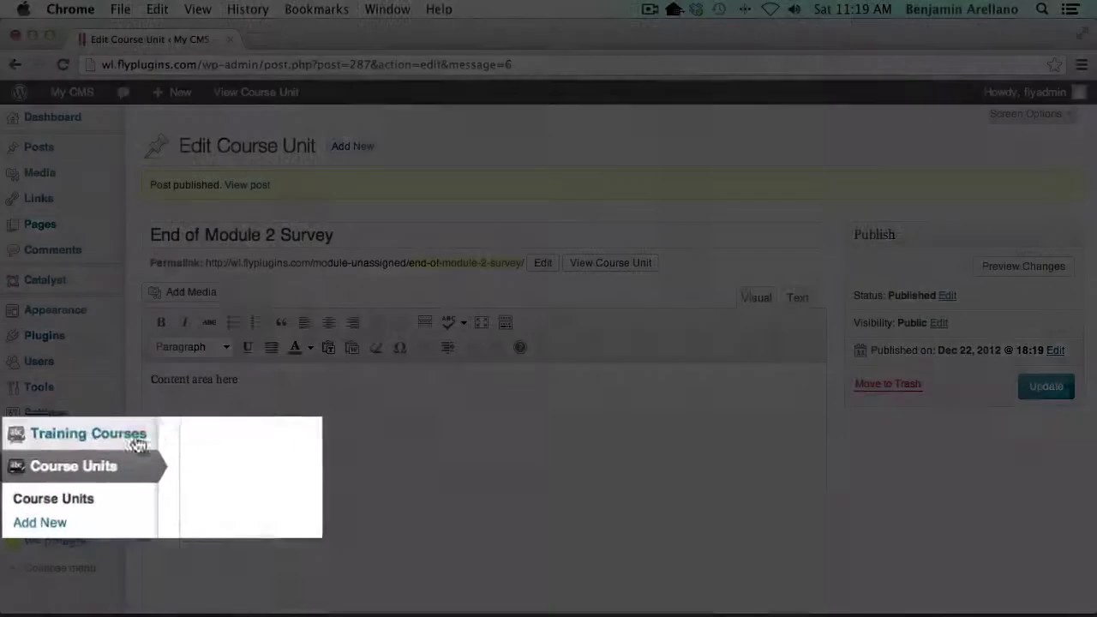
- Create a Survey Mode quiz 'End of Module 2 Survey', with the title pasted as its description, and save its settings
mouse_move(91, 442)
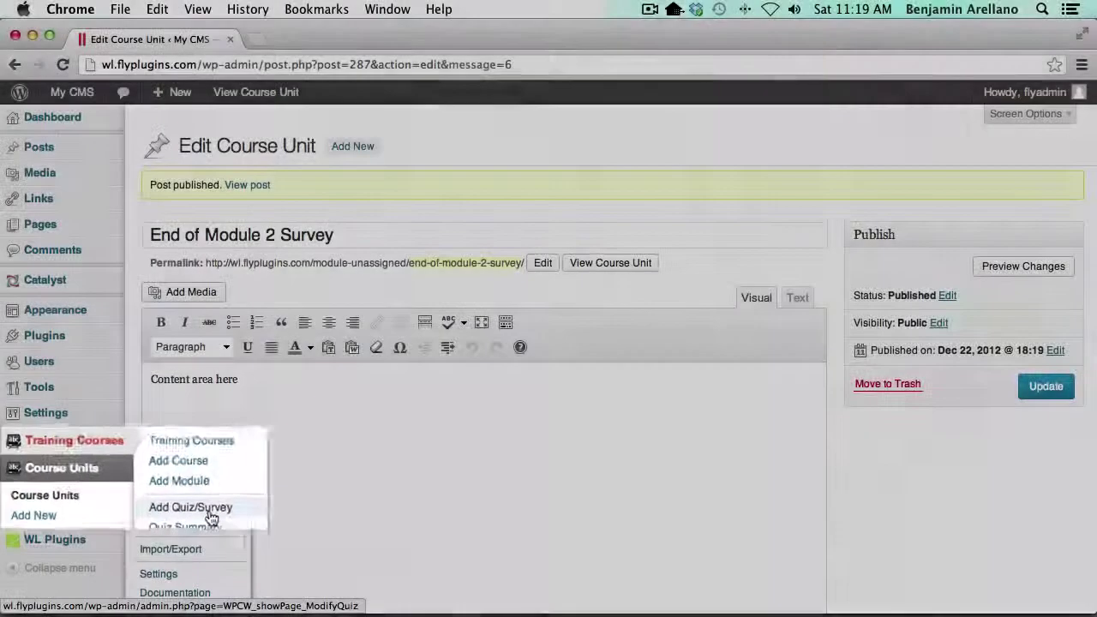
click(211, 517)
text(E)
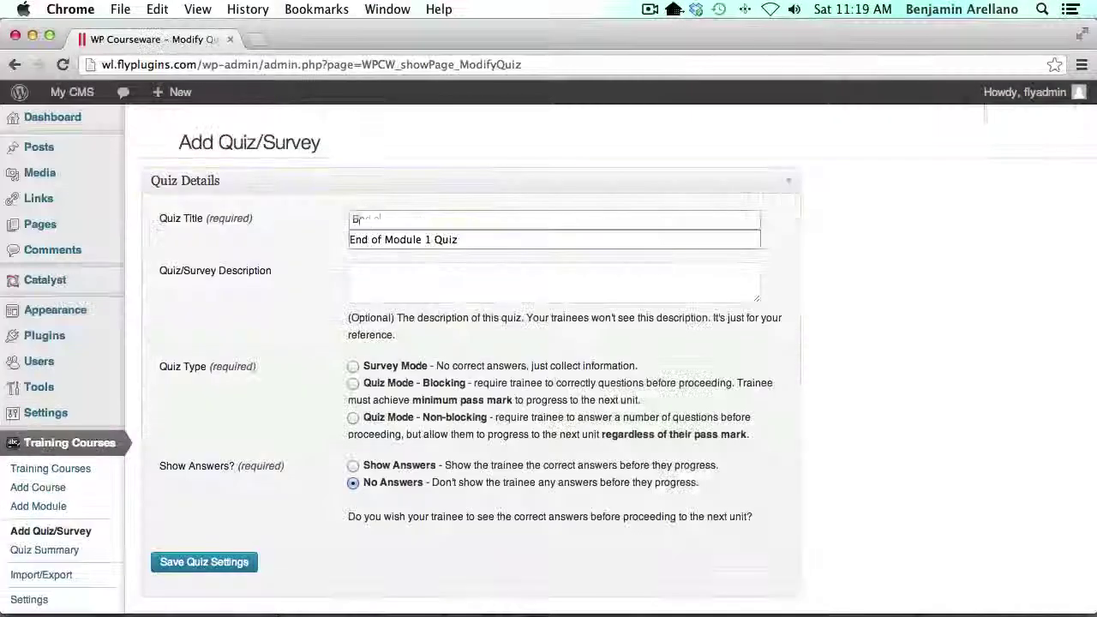
text(nd of Module )
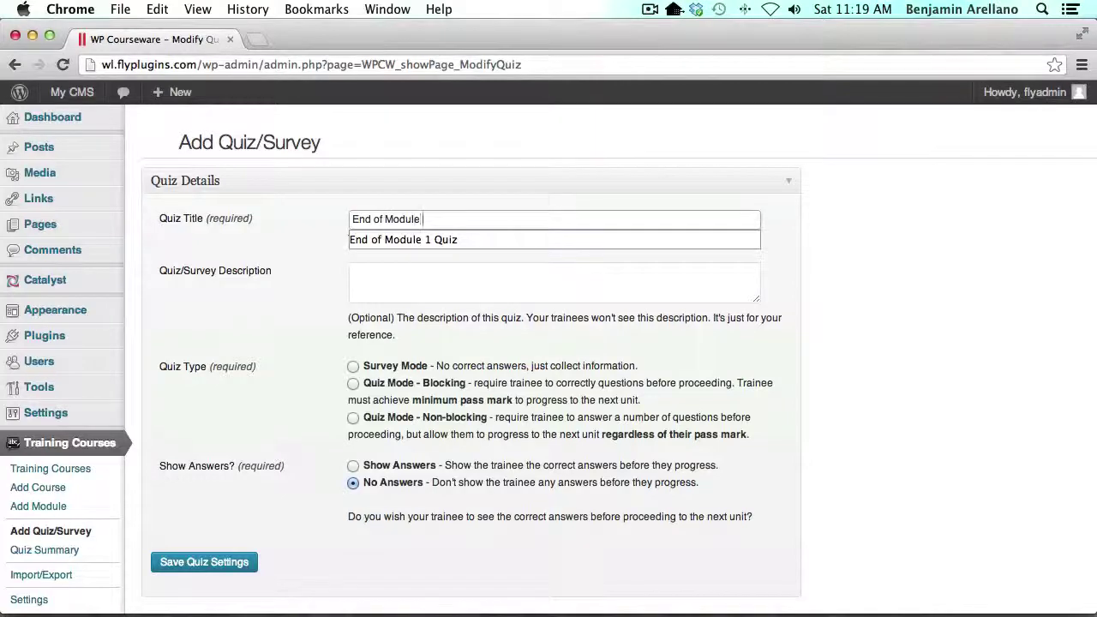
text(2 Survey)
click(366, 264)
text(End of Module 2 Survey)
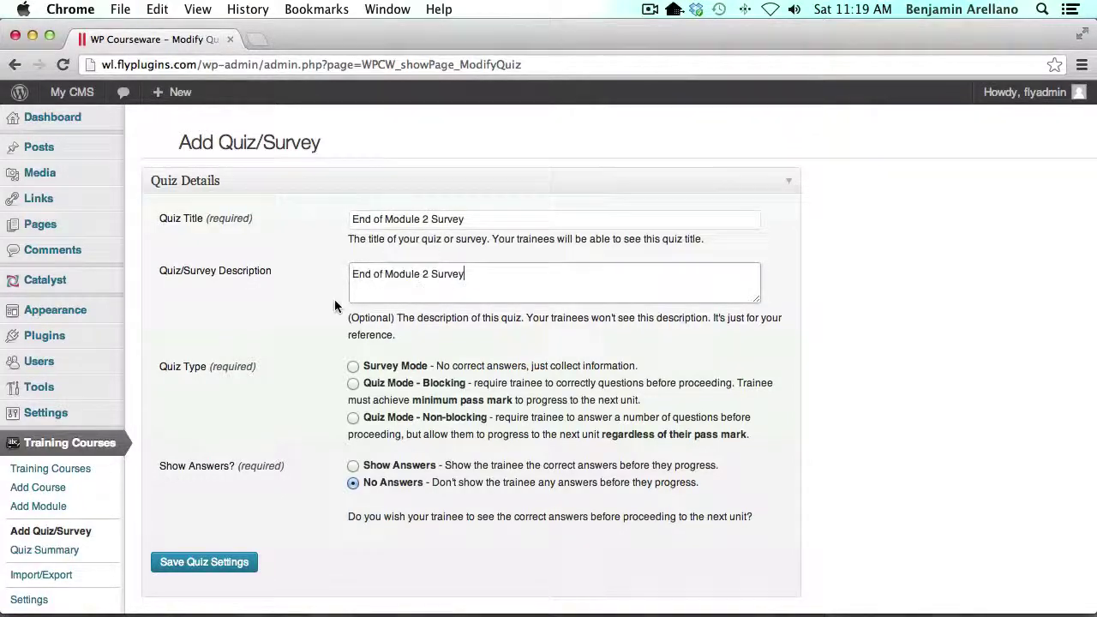
click(353, 367)
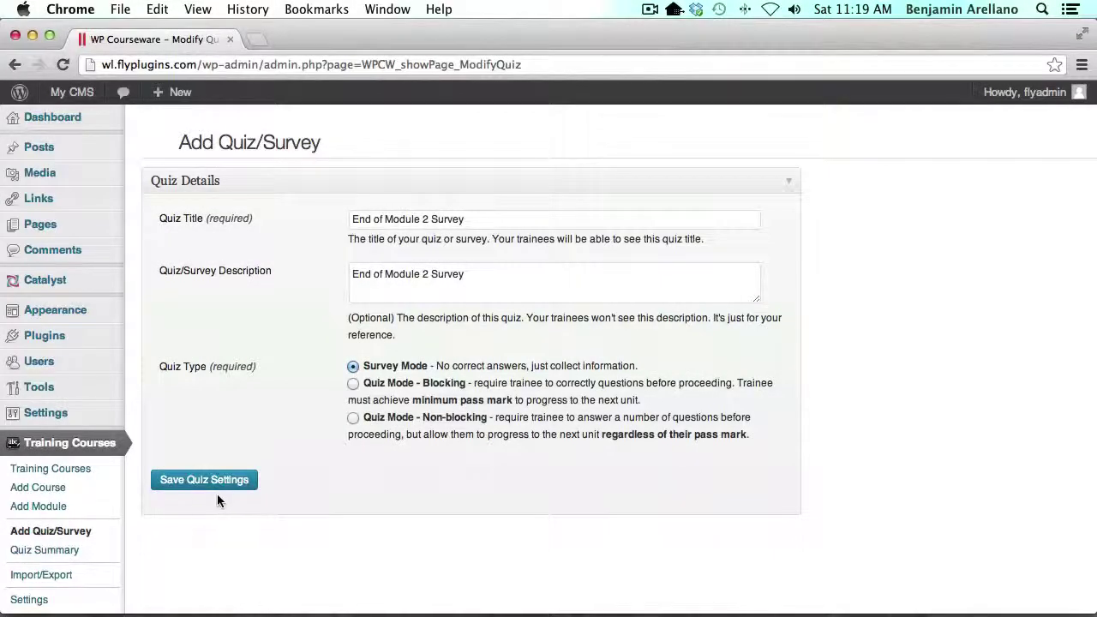
click(206, 481)
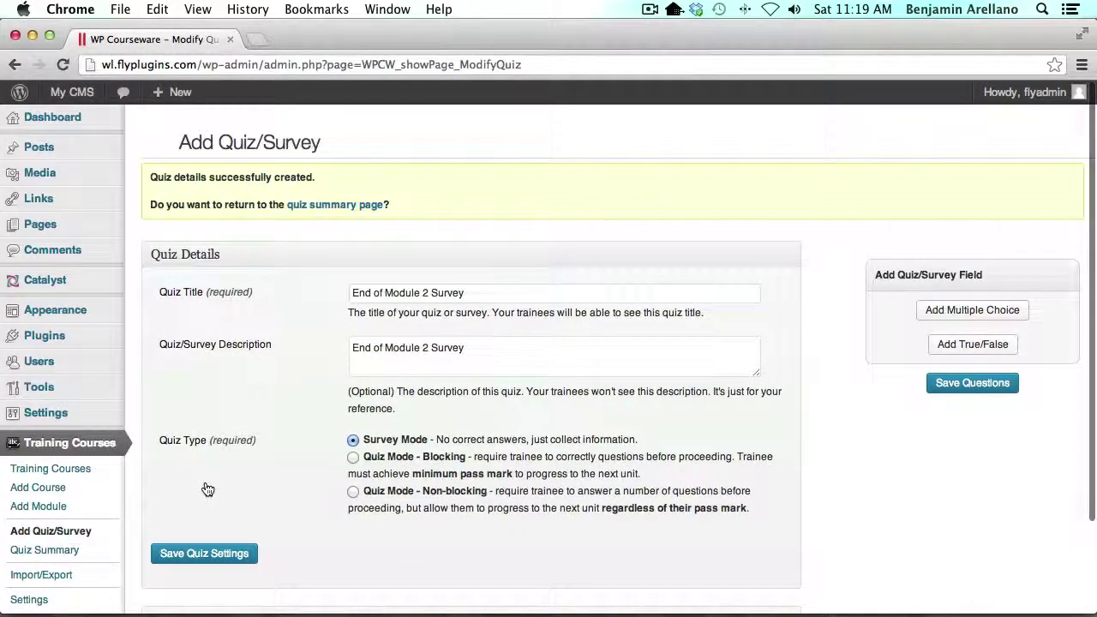
- Add a true/false question asking 'Were the video tutorials helpful?'
click(973, 344)
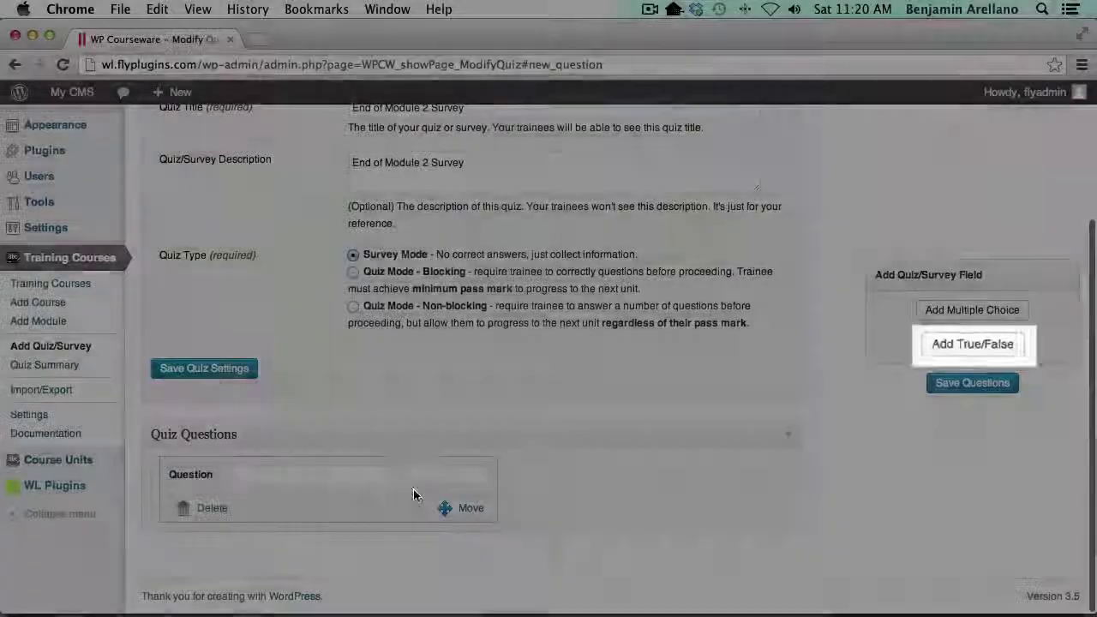
click(413, 479)
text(Were the video tutorials helpful?)
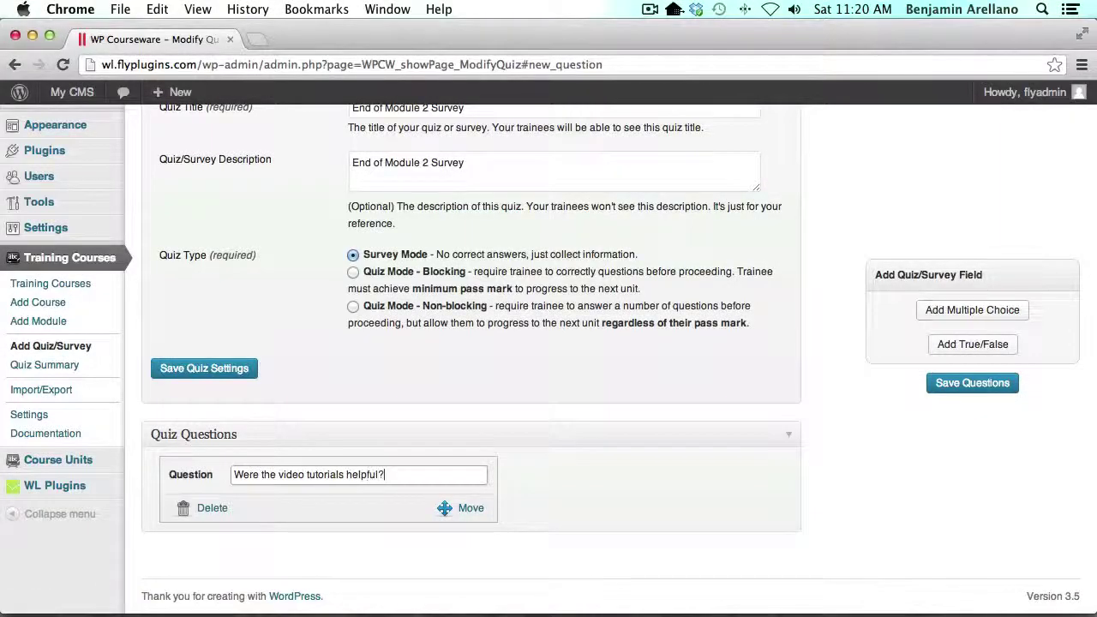
- Add the multiple-choice question 'Which of the following types of content do you prefer?' (Video, Audio, Both, None of the above), then a blank third question
click(966, 312)
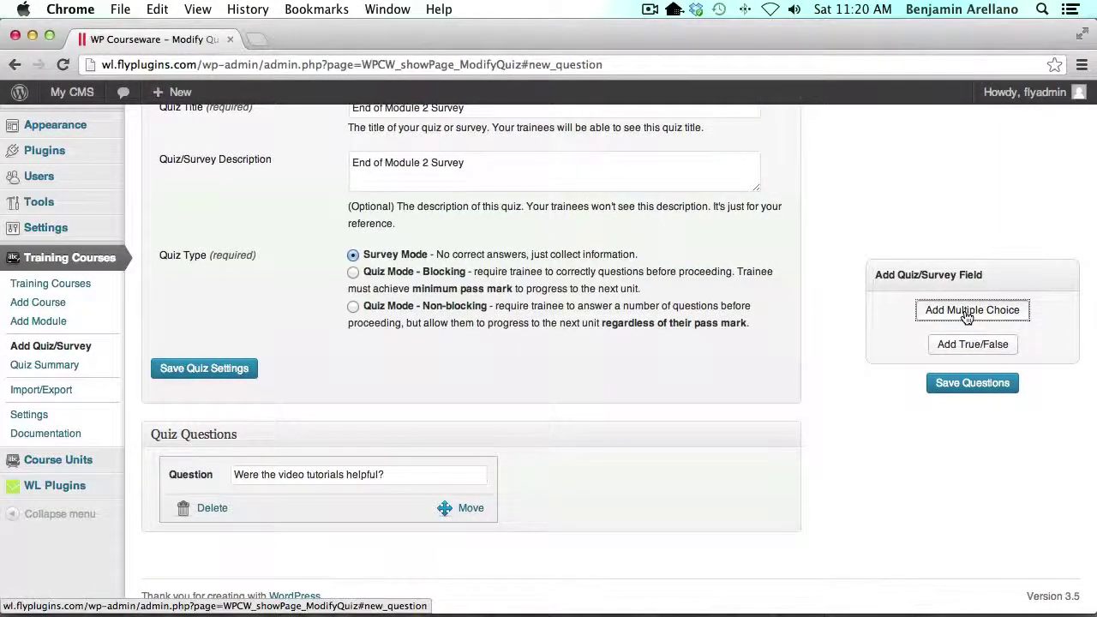
click(352, 324)
text(Which)
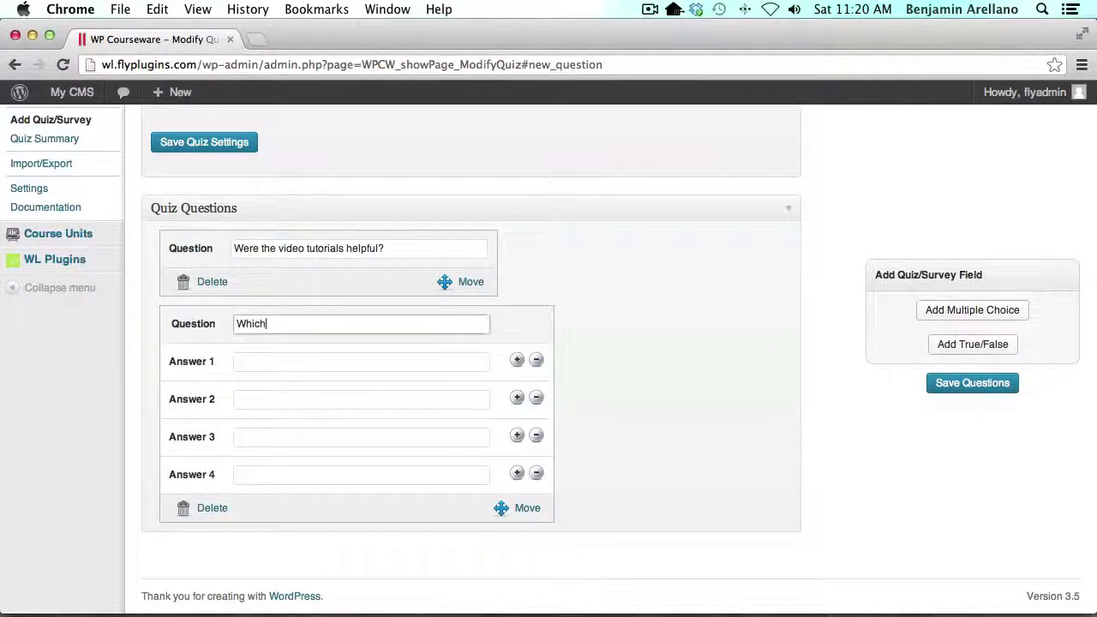
text( of the following types of content do you prefer?)
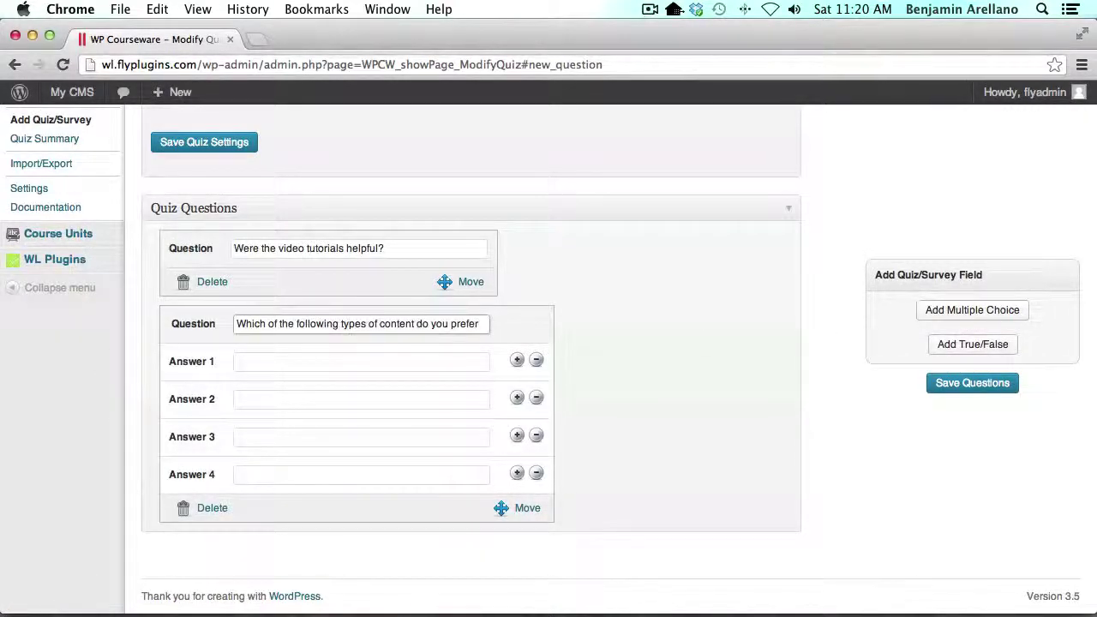
key(Tab)
text(Video)
key(Tab)
text(Audio)
key(Tab)
text(Both	None of the o)
text(bove)
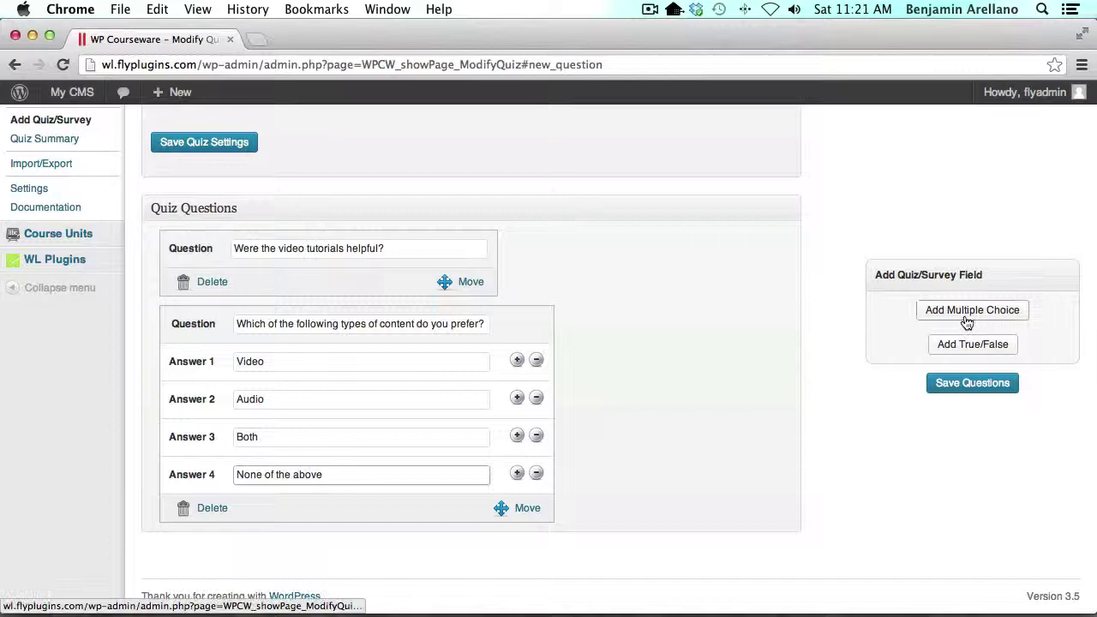
click(967, 315)
- Write the 1-10 course-rating question and fill its first four answers with 1, 2, 3, 4
click(343, 323)
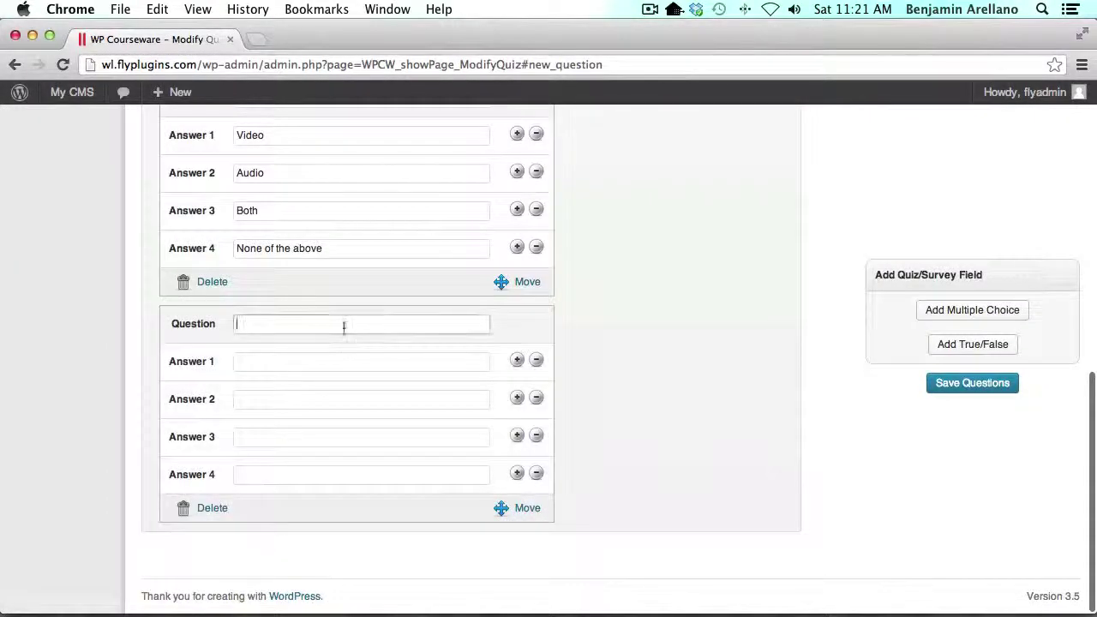
text(On a scale 1from 1 )
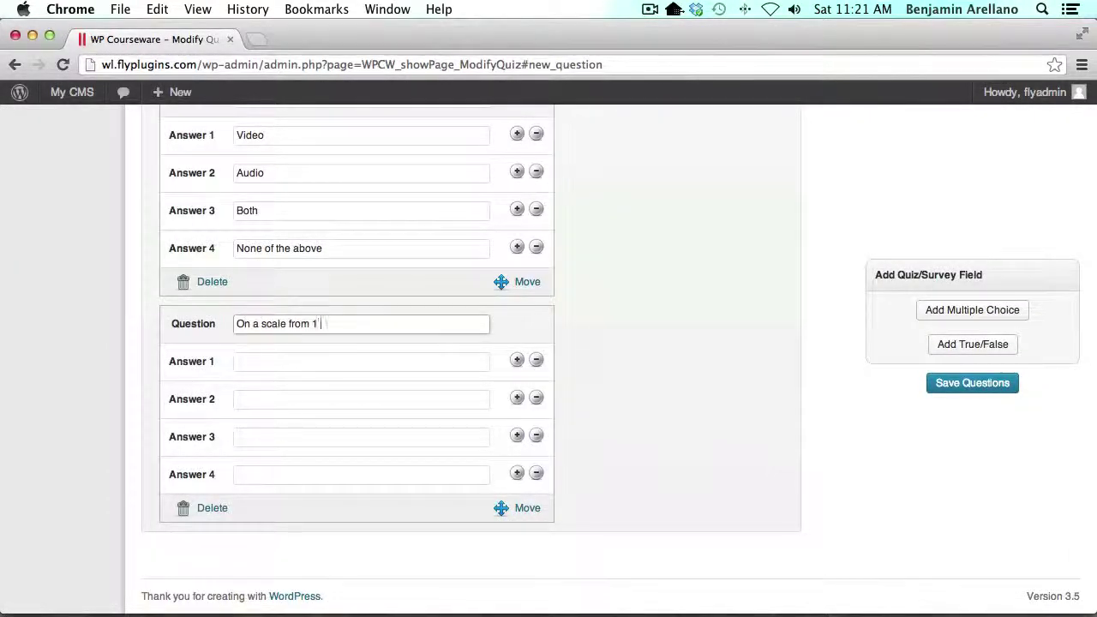
text(- 10 (10 being best) how would you rate this course)
key(Tab)
text(1)
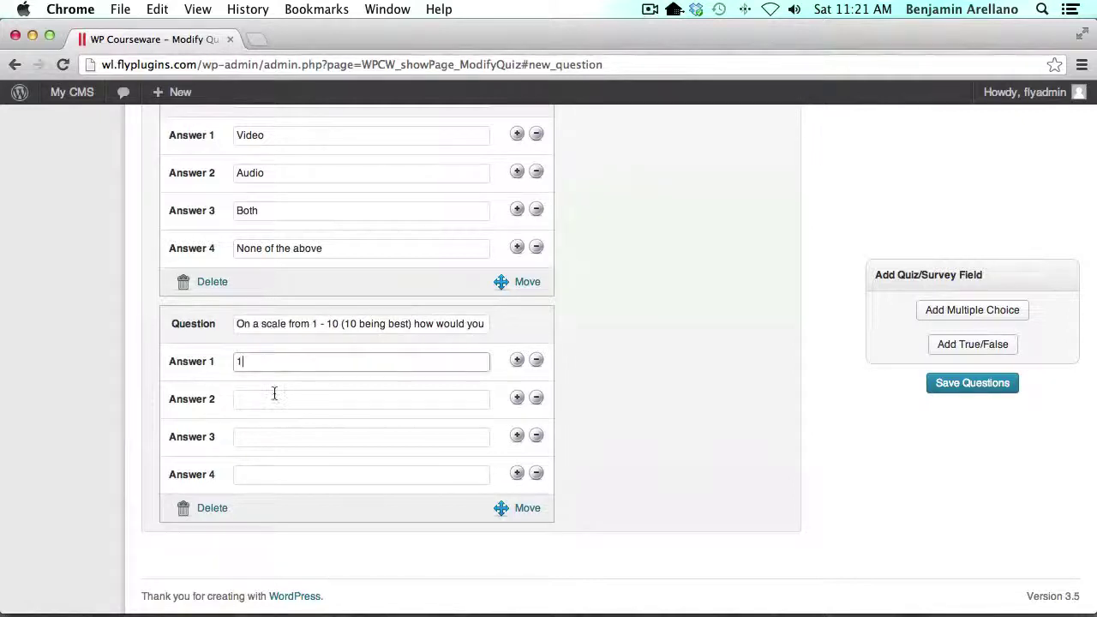
key(Tab)
text(2)
key(Tab)
text(3)
key(Tab)
text(4)
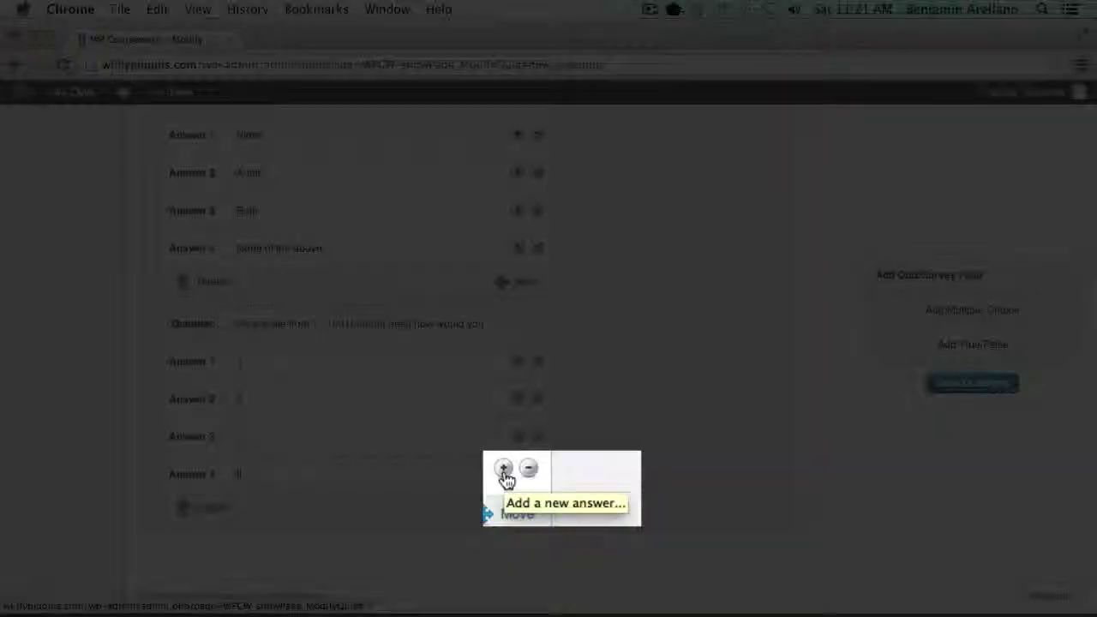
- Add answers 5 through 10 to the rating question and save all survey questions
click(517, 473)
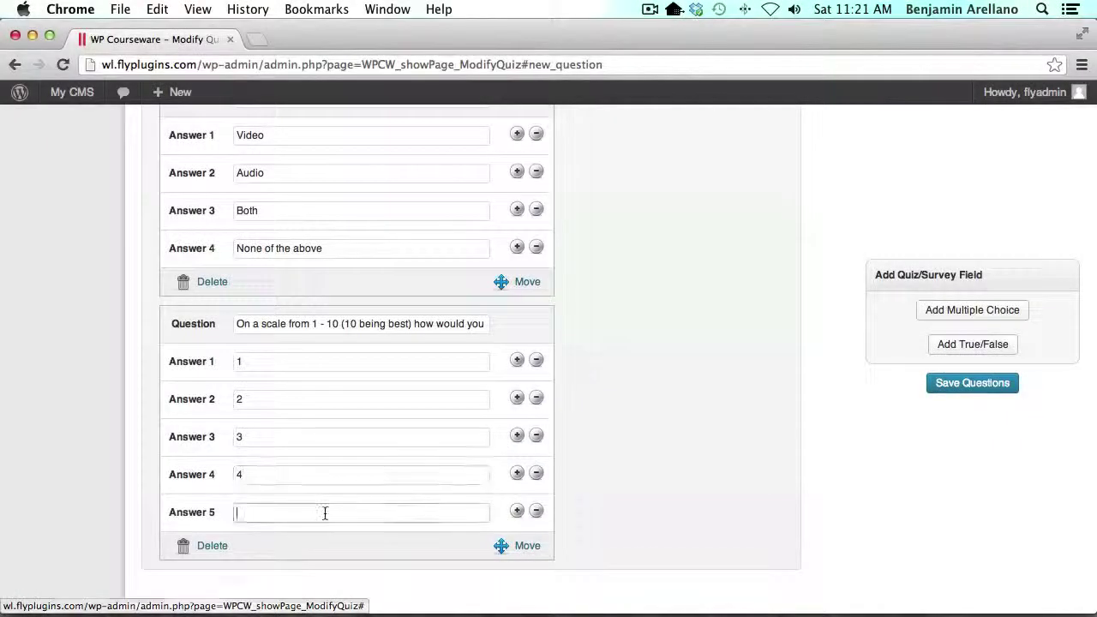
text(5)
click(522, 513)
text(6)
click(517, 550)
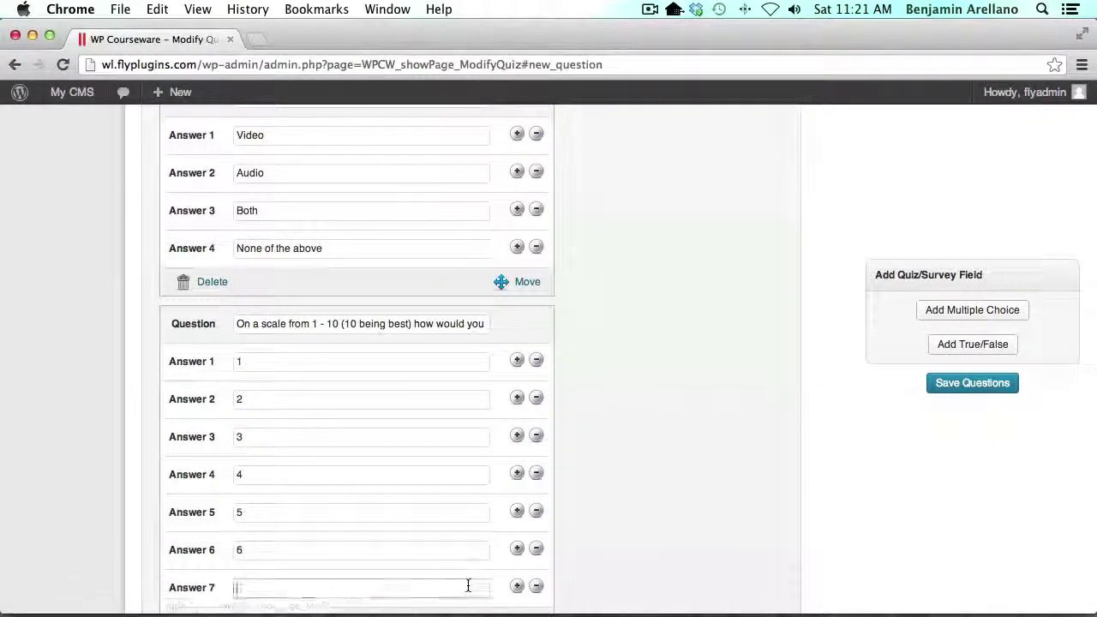
text(7)
scroll(468, 586, down, 3)
click(517, 469)
text(8)
click(517, 509)
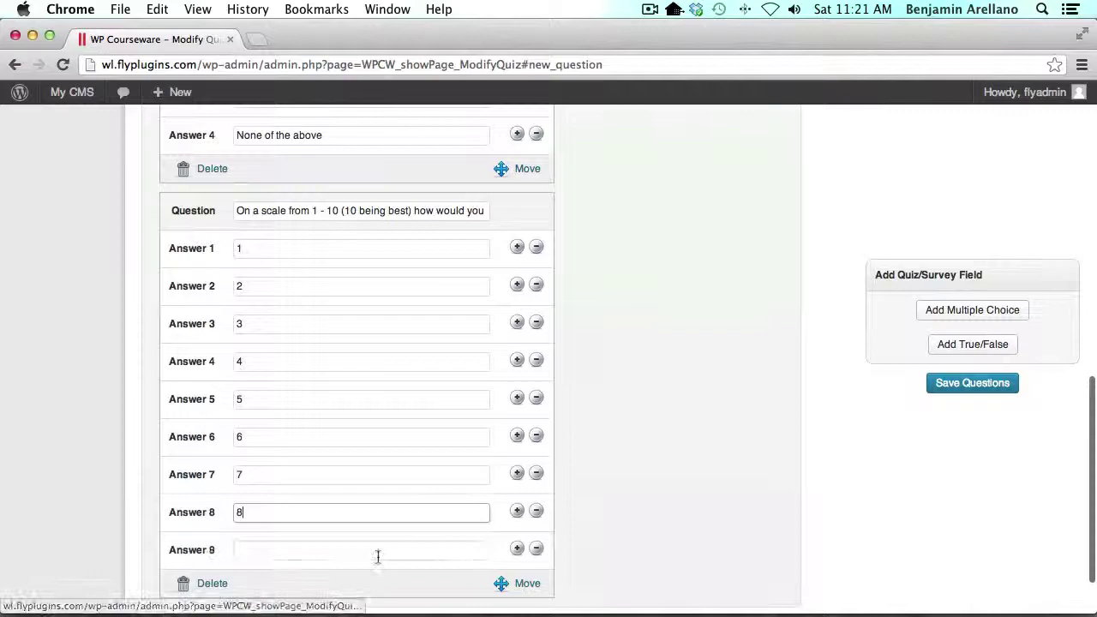
text(9)
click(517, 549)
text(10)
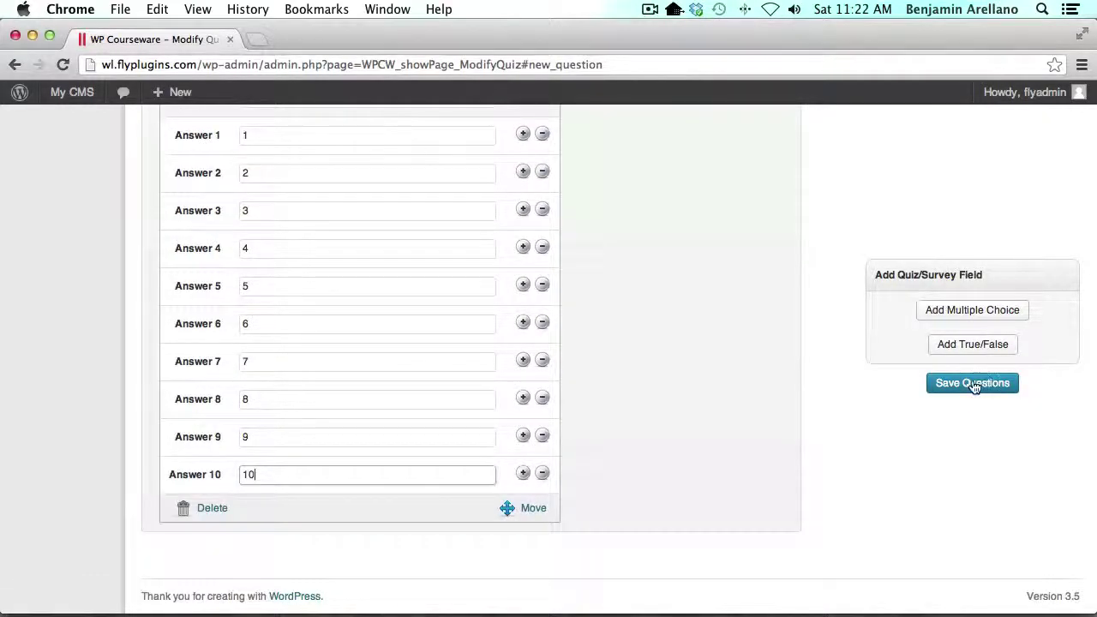
click(971, 386)
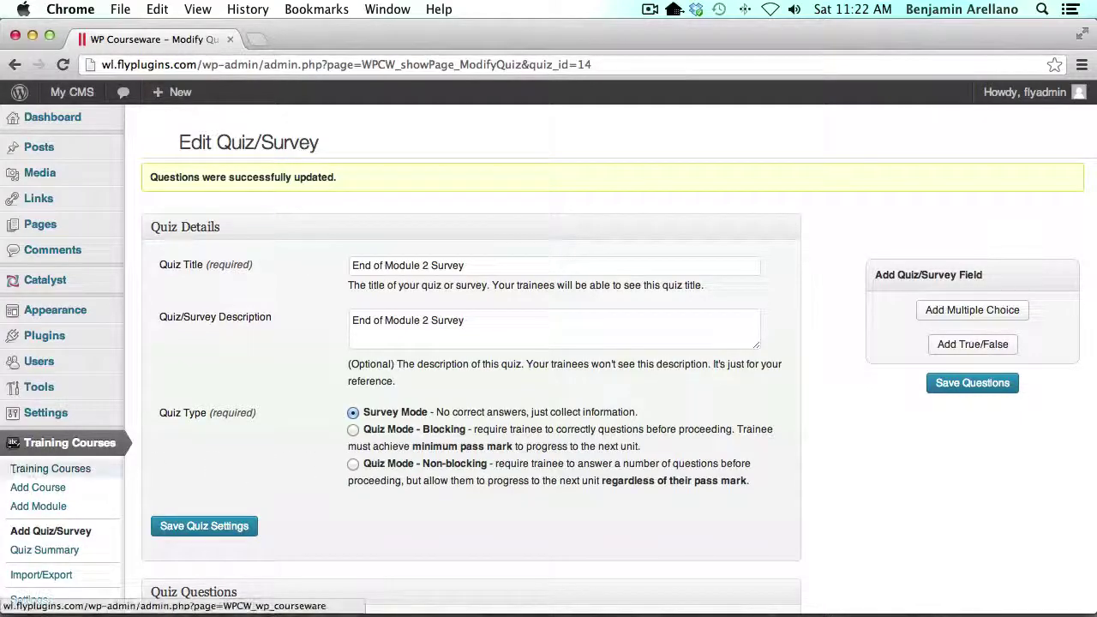
- Move the End of Module 2 Survey unit into Module 2, attach the survey quiz to it, and save the ordering
click(71, 474)
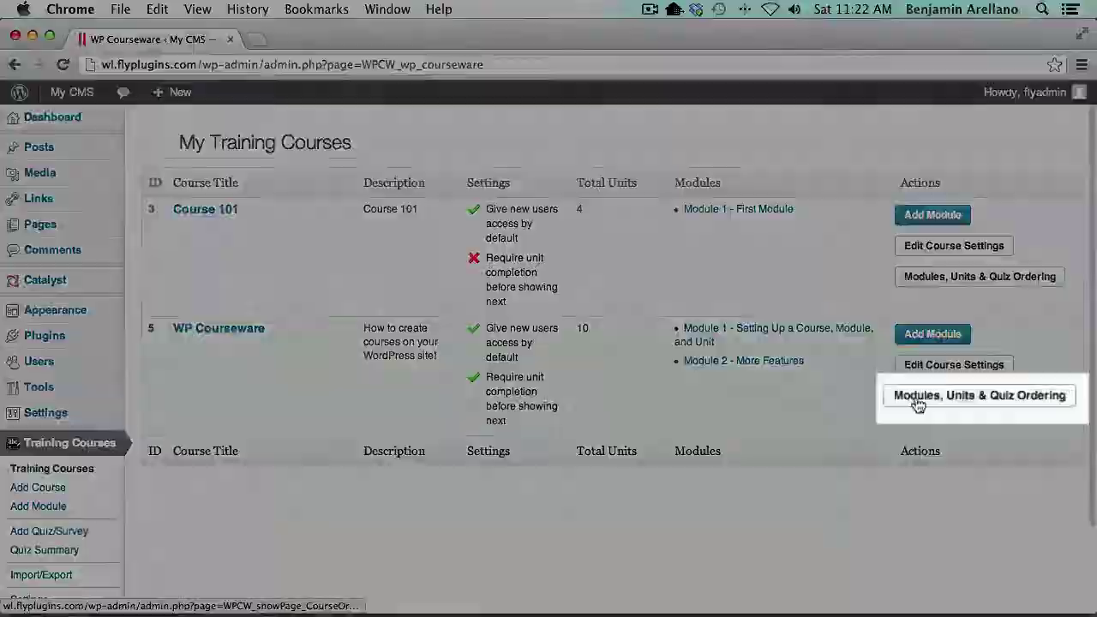
click(919, 403)
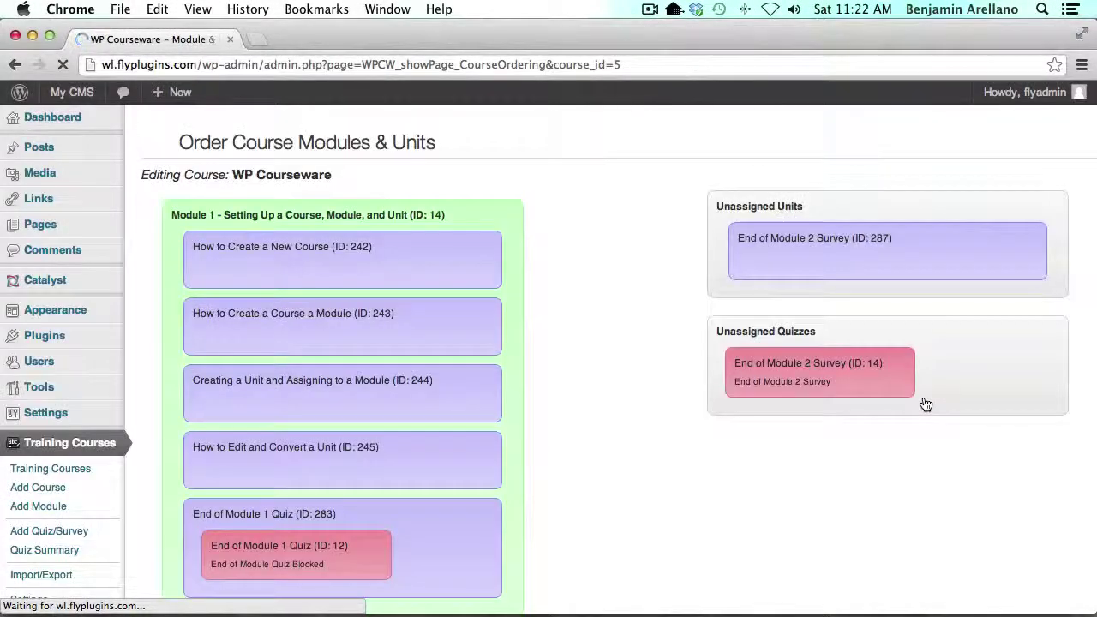
scroll(658, 495, down, 10)
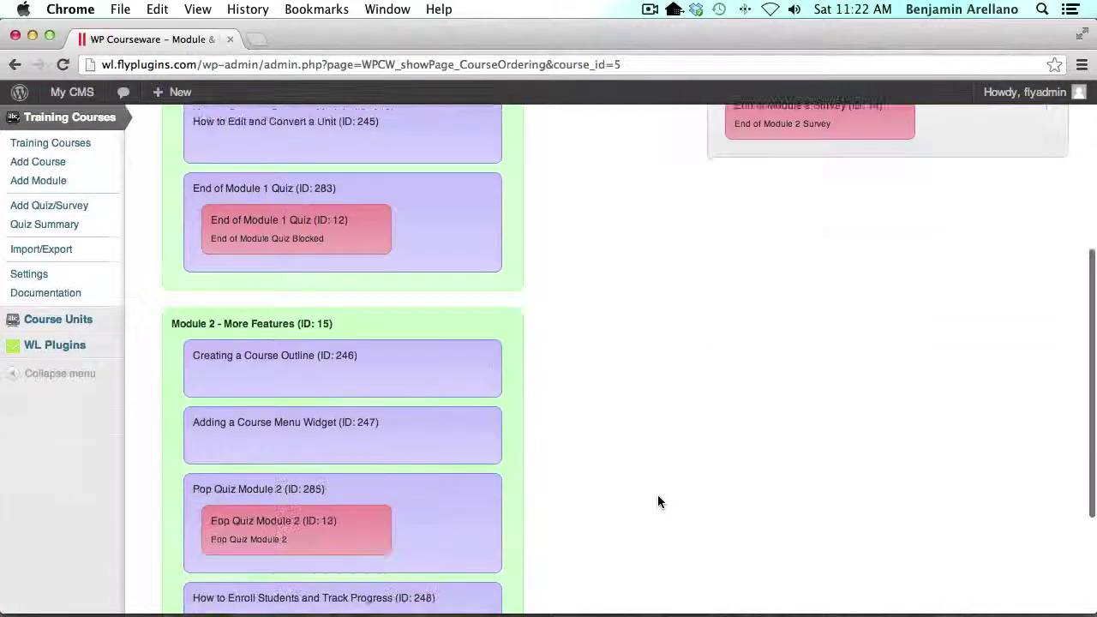
scroll(657, 502, down, 3)
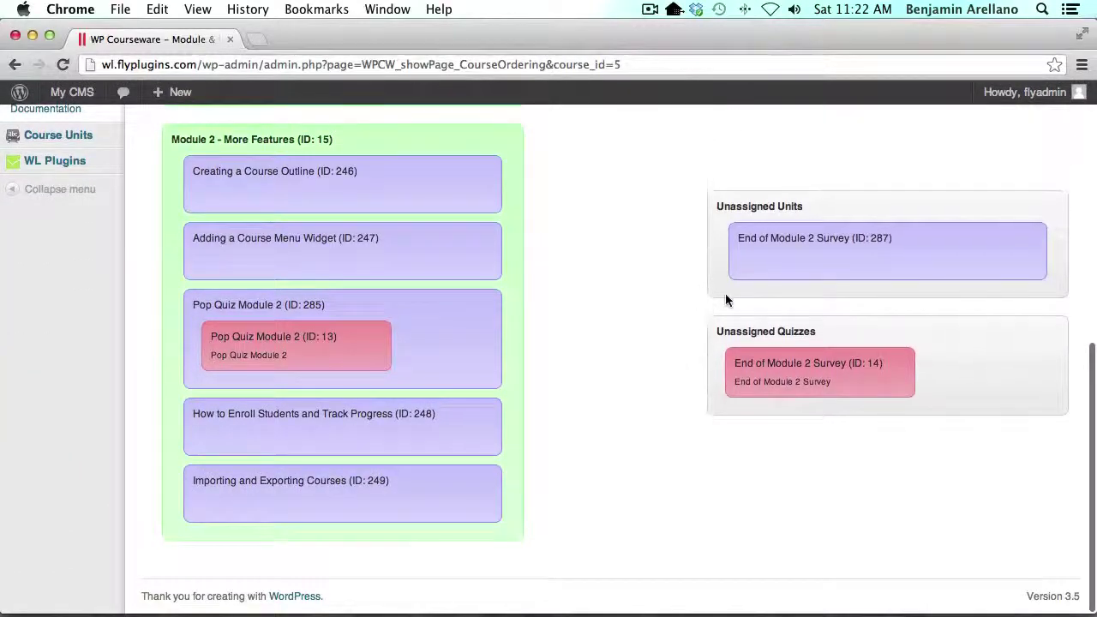
drag(852, 249, 314, 561)
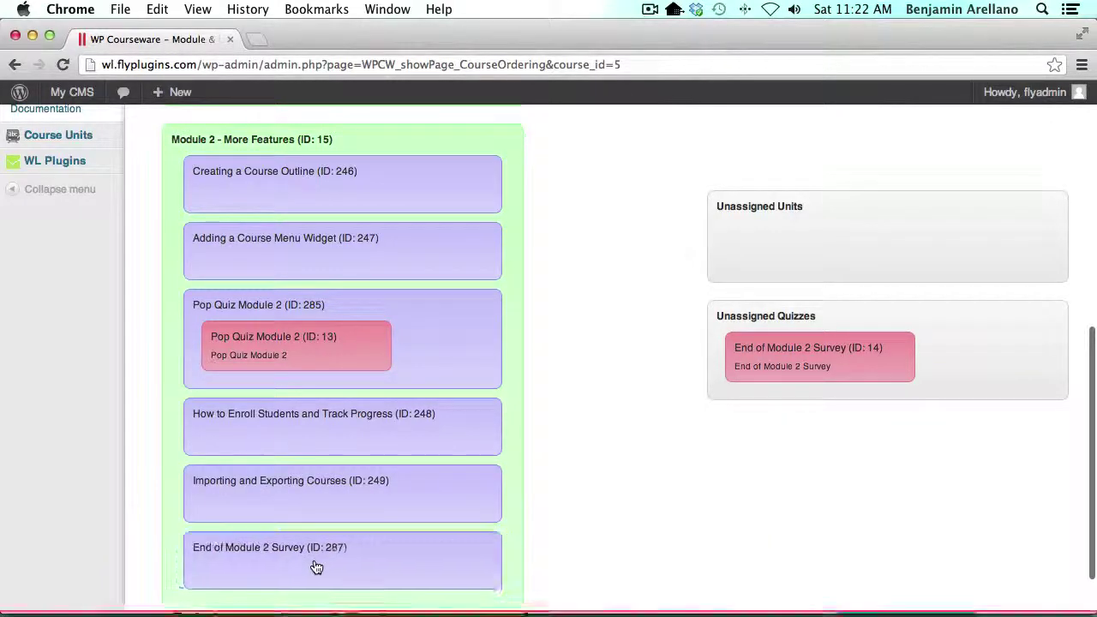
scroll(375, 475, down, 2)
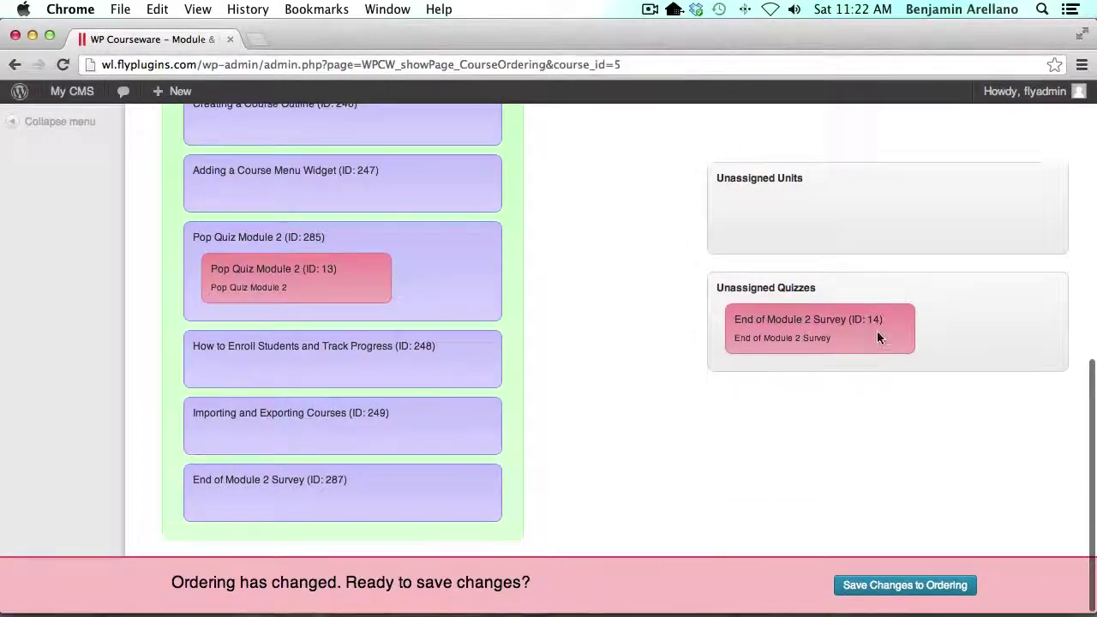
drag(857, 359, 326, 529)
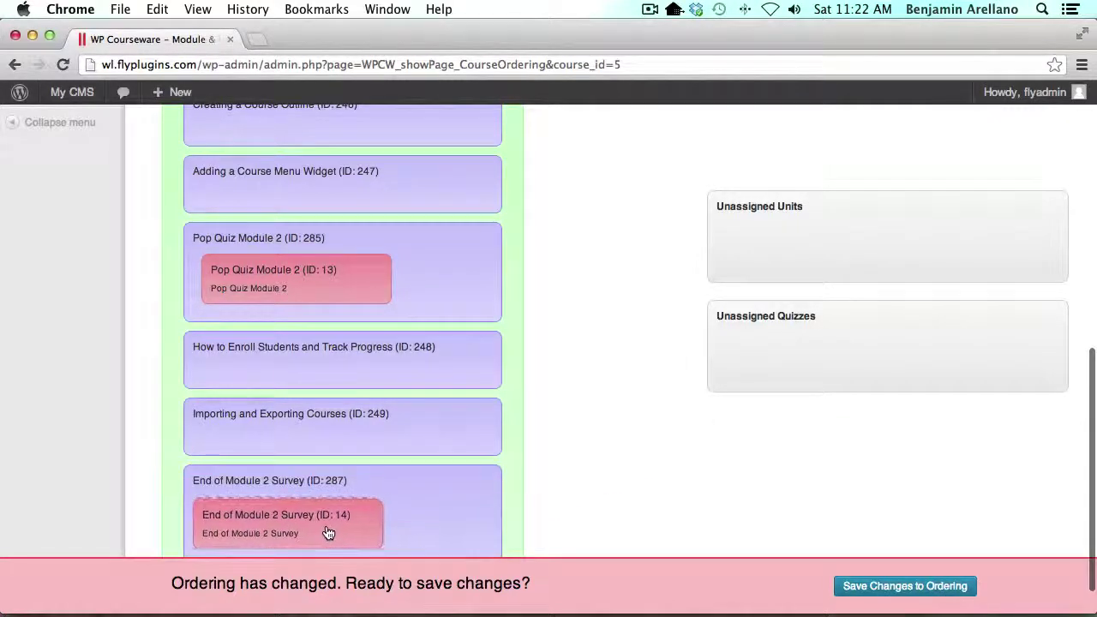
click(863, 591)
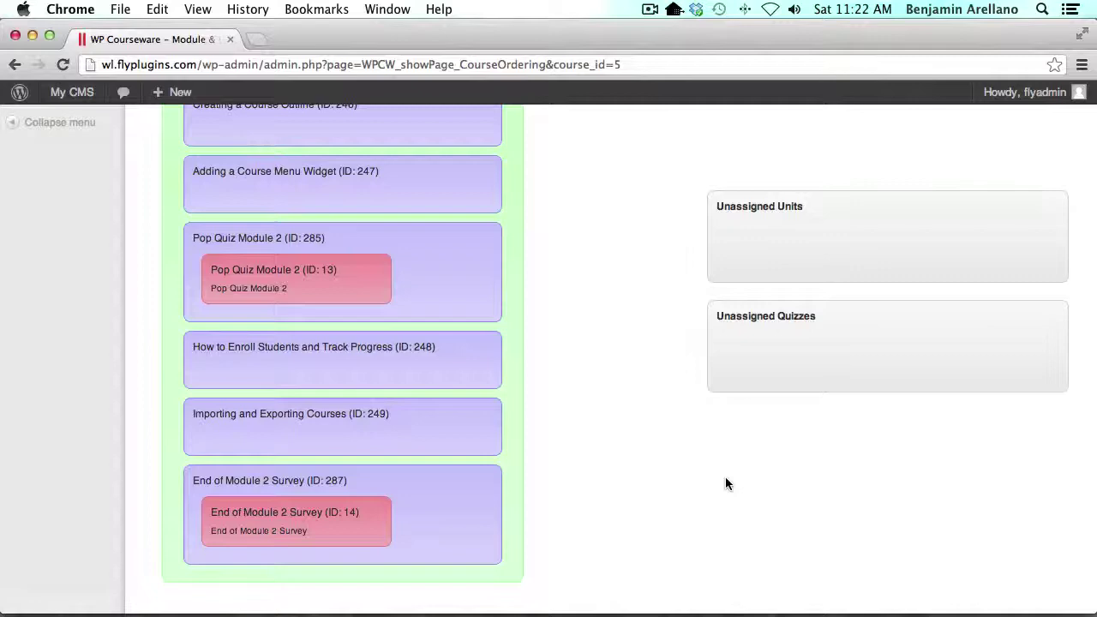
- As the learner, complete the enrollment and Importing and Exporting Courses units and continue to the survey unit
key(super+Tab)
key(super+Tab)
scroll(621, 483, down, 5)
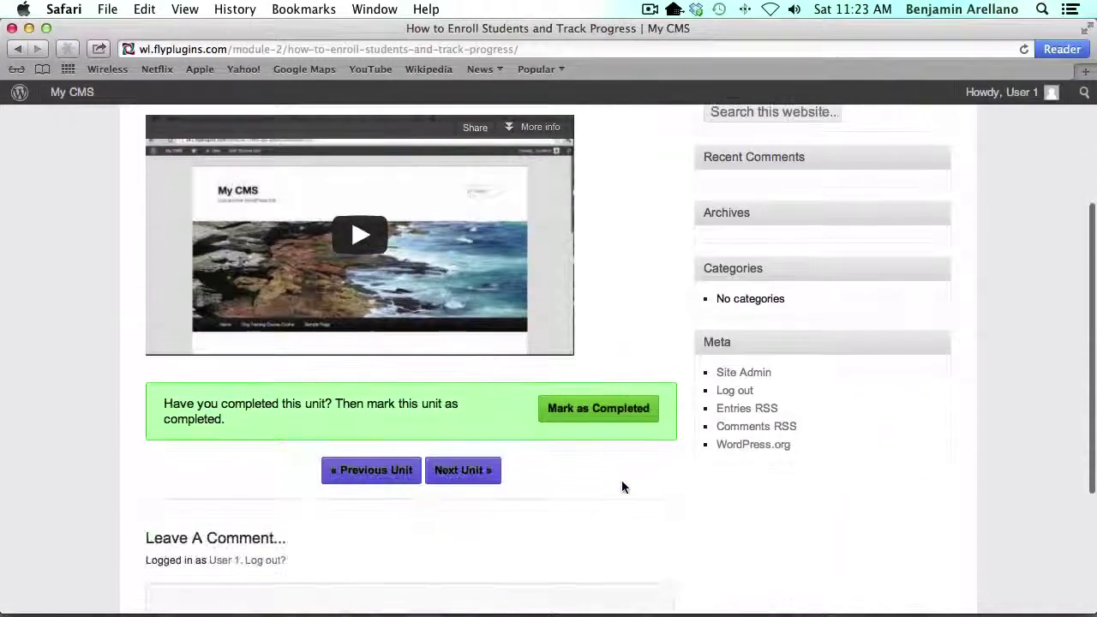
click(604, 416)
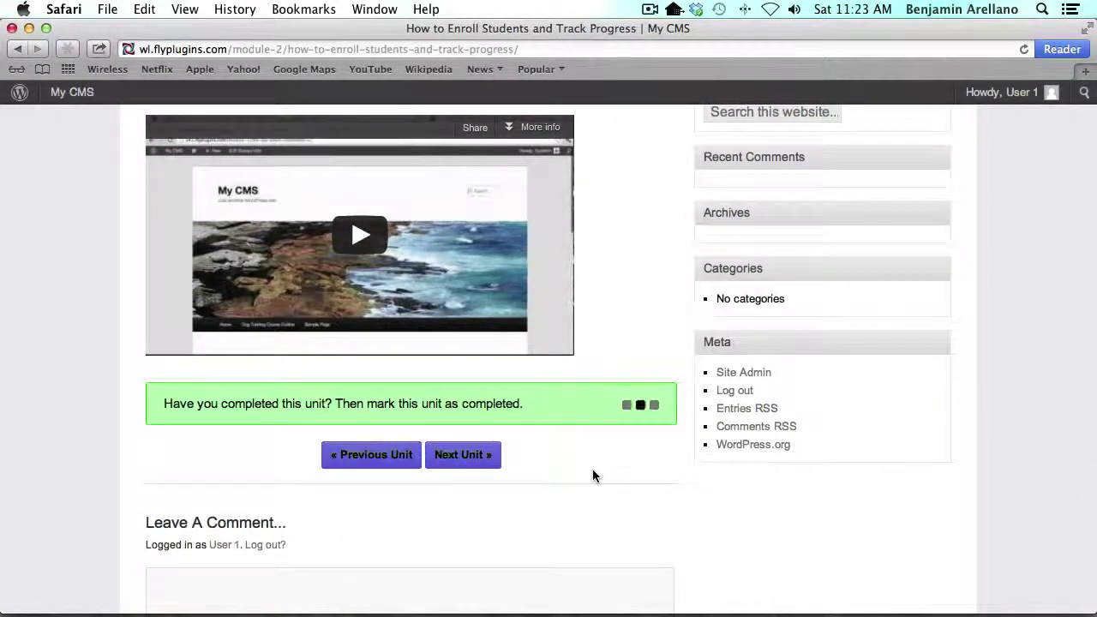
click(480, 458)
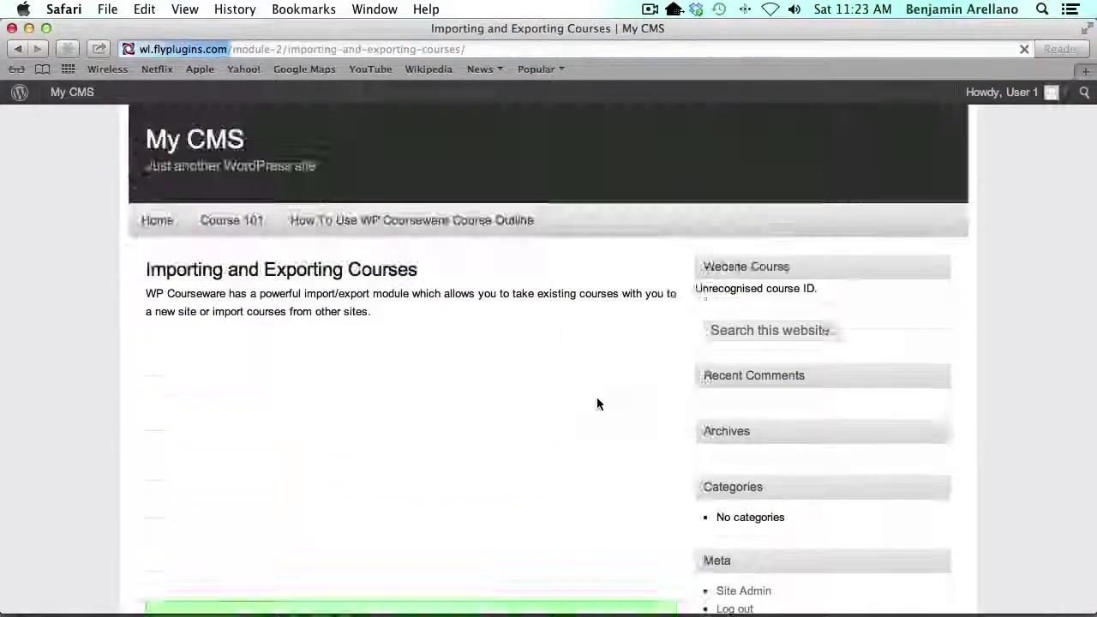
scroll(597, 397, down, 3)
click(573, 468)
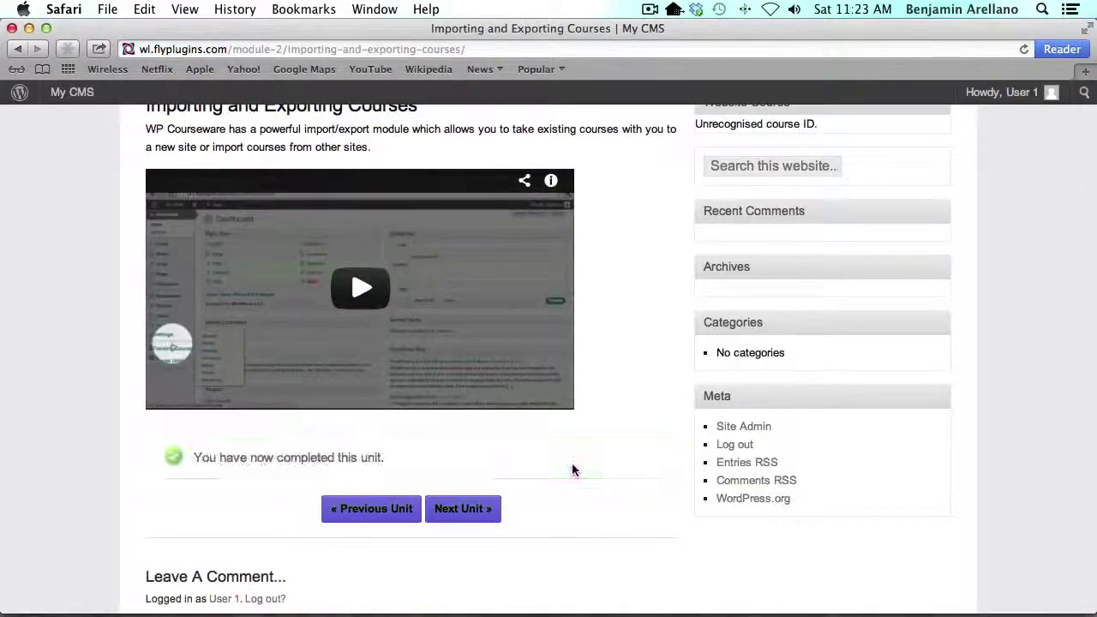
scroll(572, 470, down, 5)
click(463, 318)
scroll(623, 358, down, 3)
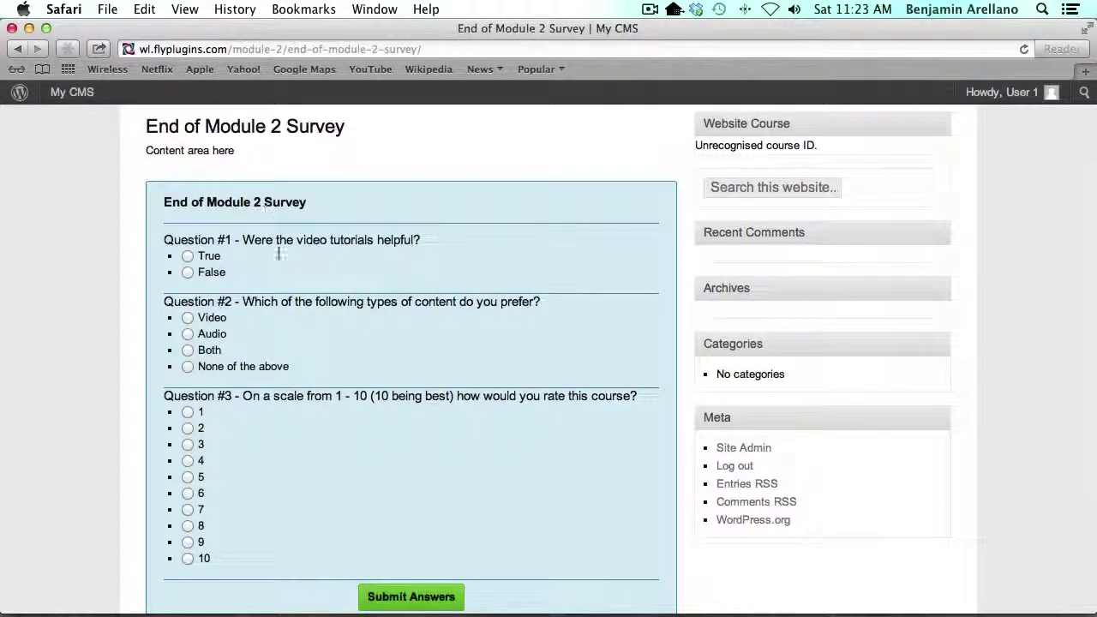
- Answer the survey with True, Video and 10, and submit the answers
scroll(267, 276, down, 2)
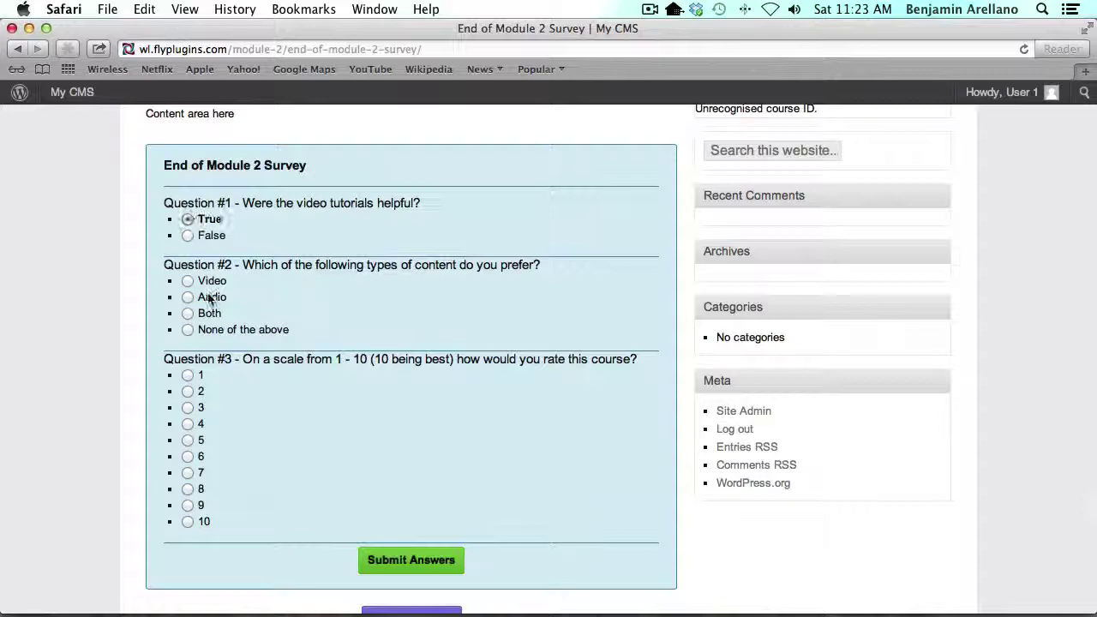
click(187, 281)
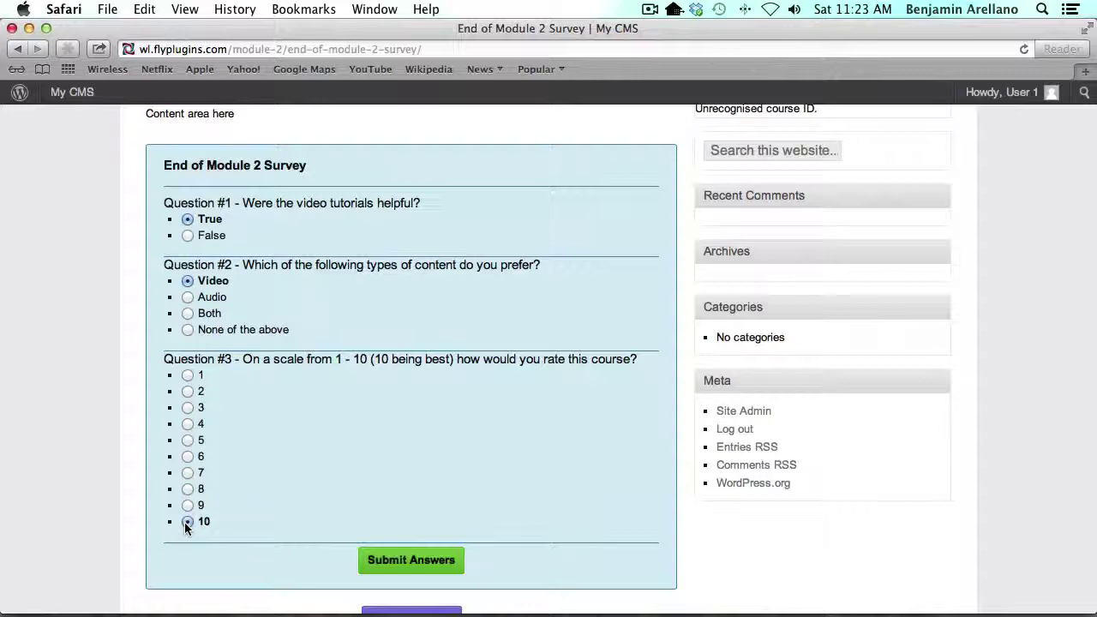
click(423, 561)
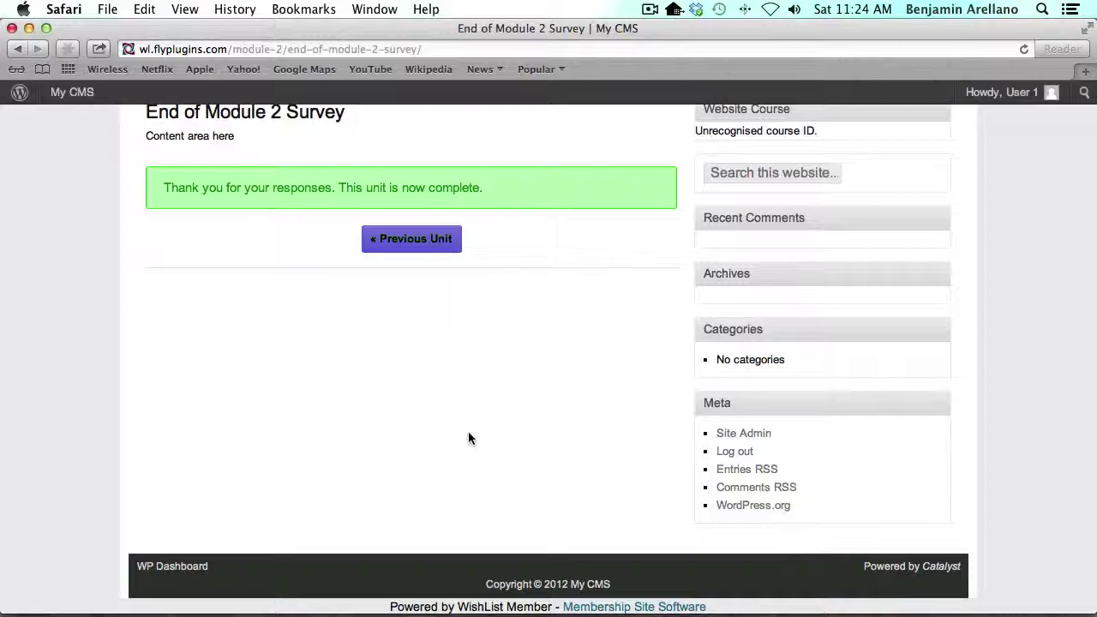
- From All Users, open the test learner's detailed progress and their End of Module 2 Survey answers
key(super+Tab)
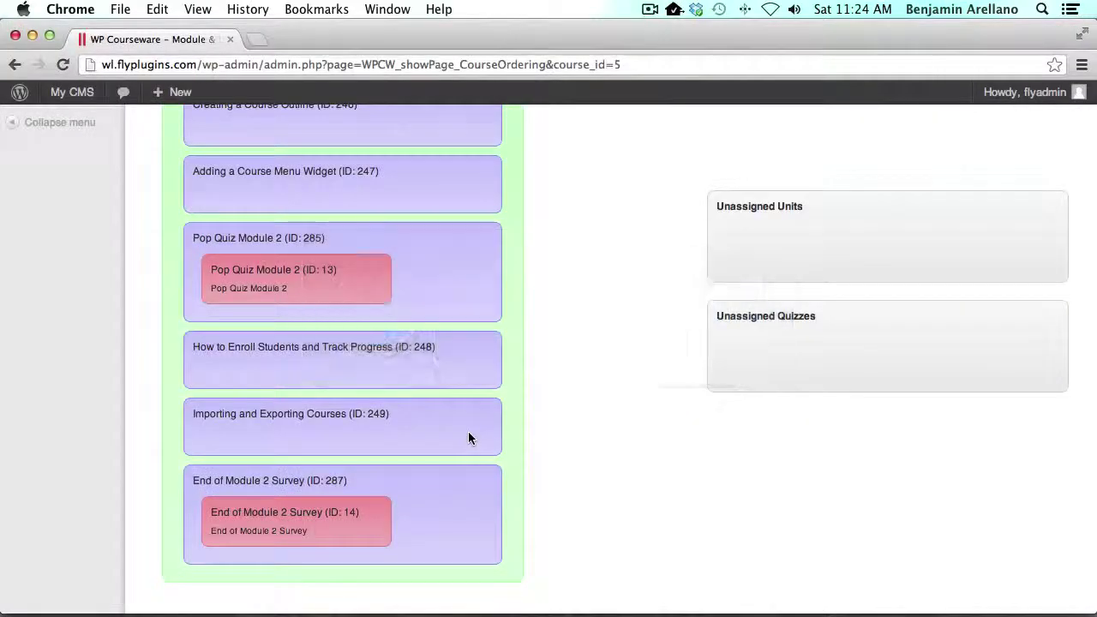
scroll(467, 438, up, 10)
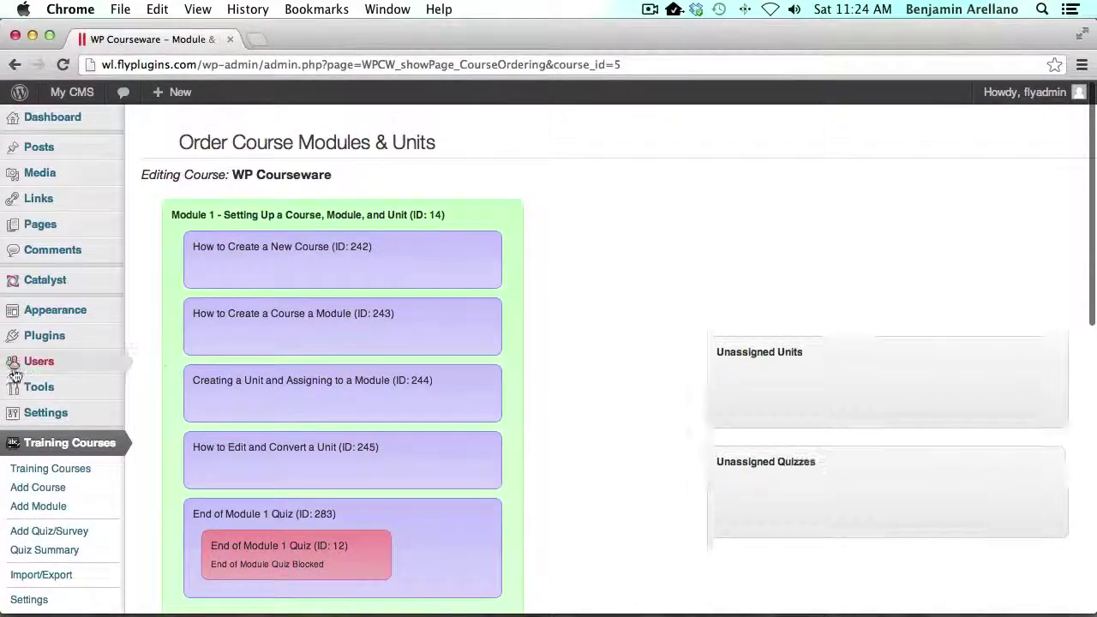
mouse_move(73, 366)
click(171, 364)
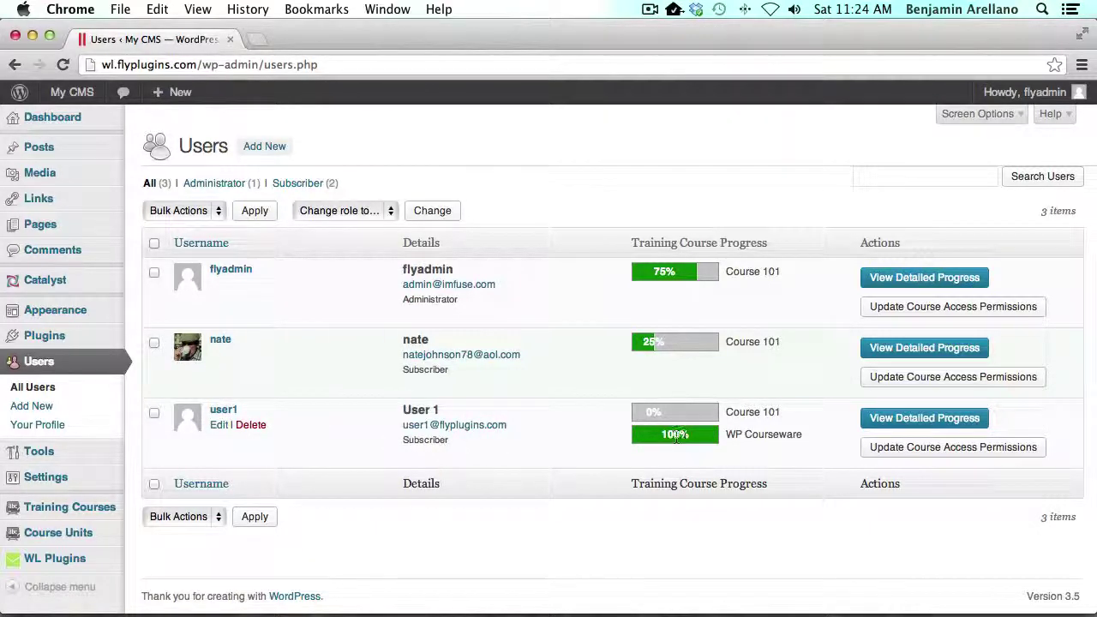
click(899, 419)
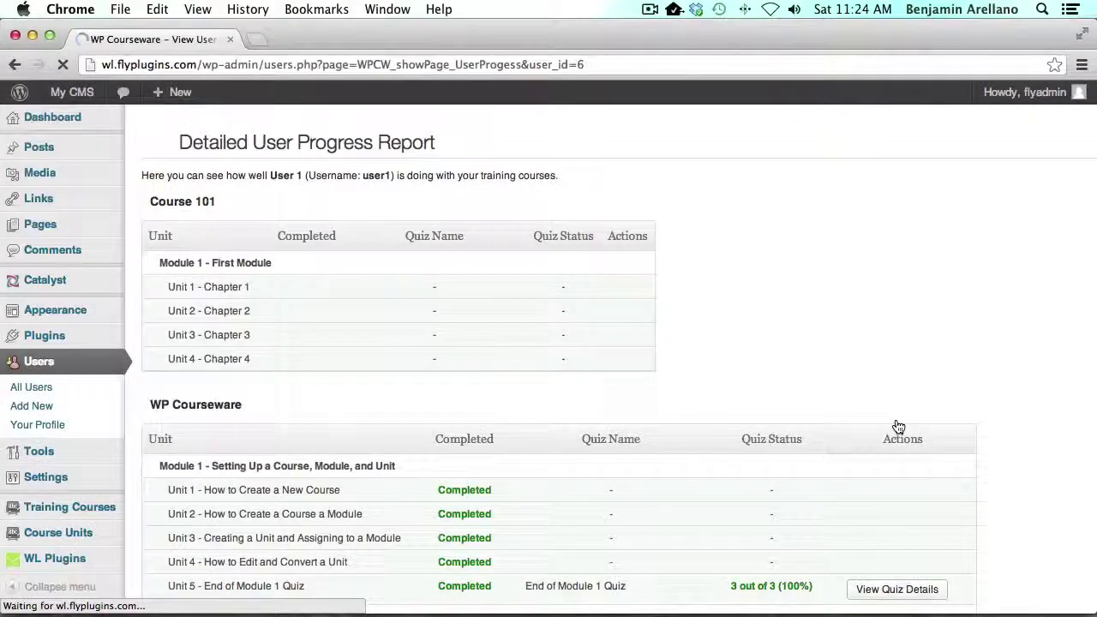
scroll(898, 426, down, 3)
scroll(896, 426, down, 4)
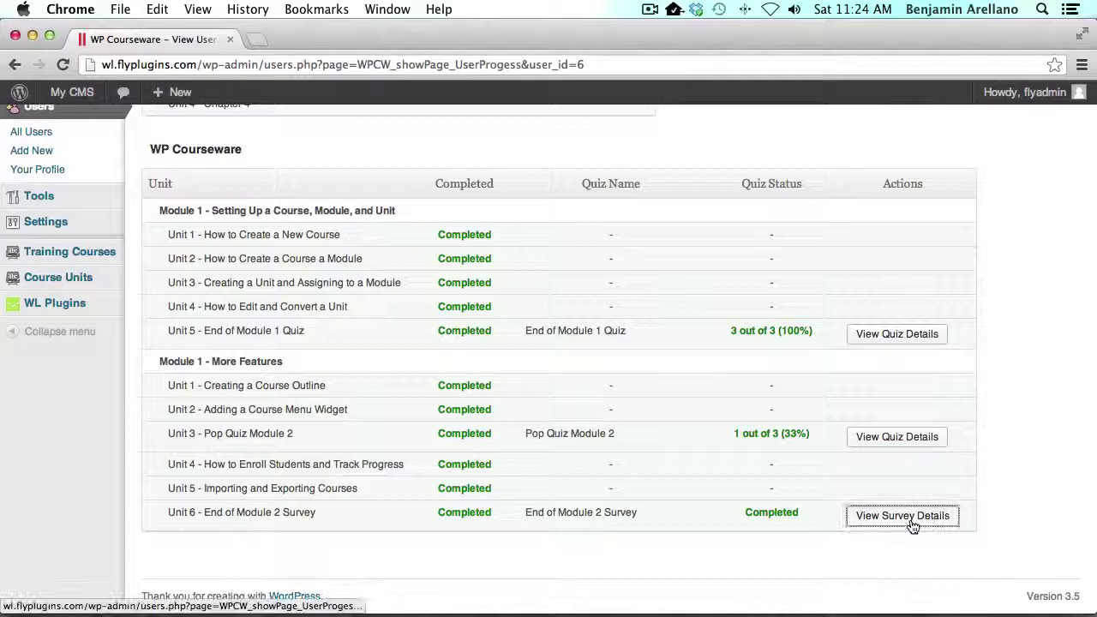
click(911, 525)
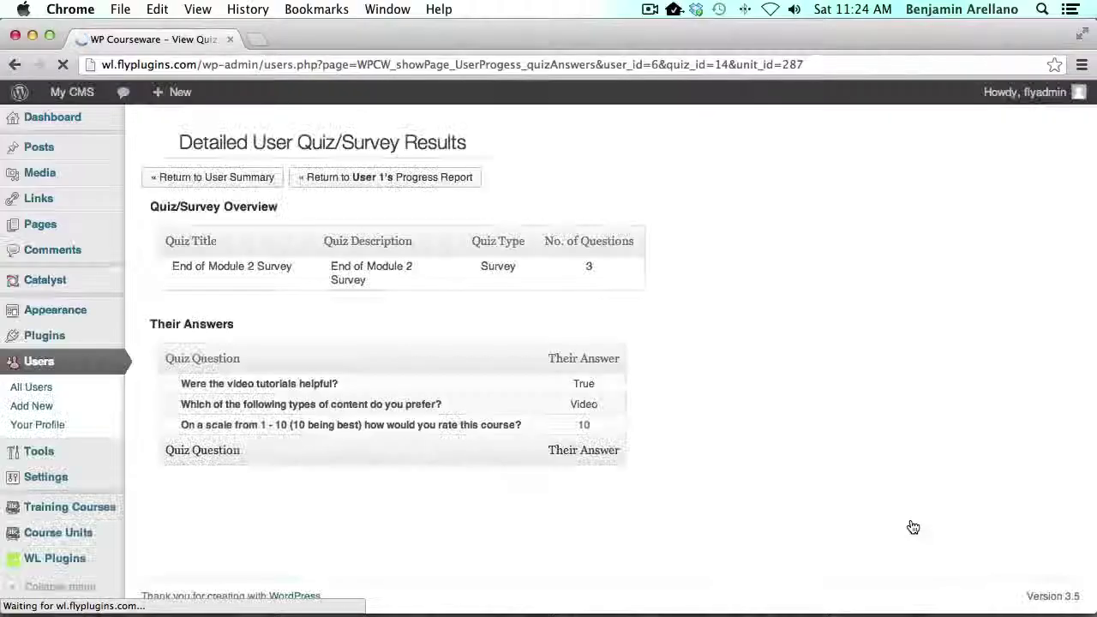